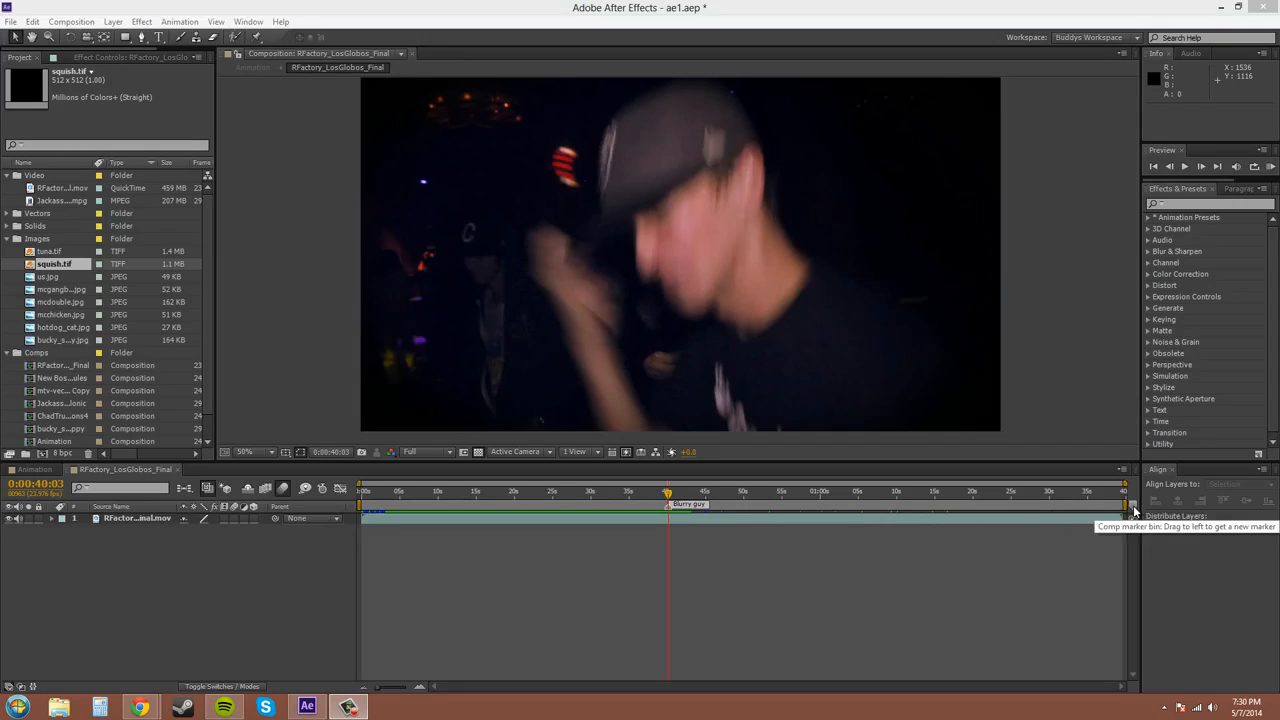
# Step: Add a composition marker at 0:00:37:06 with the comment "Space Girl"
pyautogui.moveTo(665, 497); pyautogui.dragTo(642, 491)
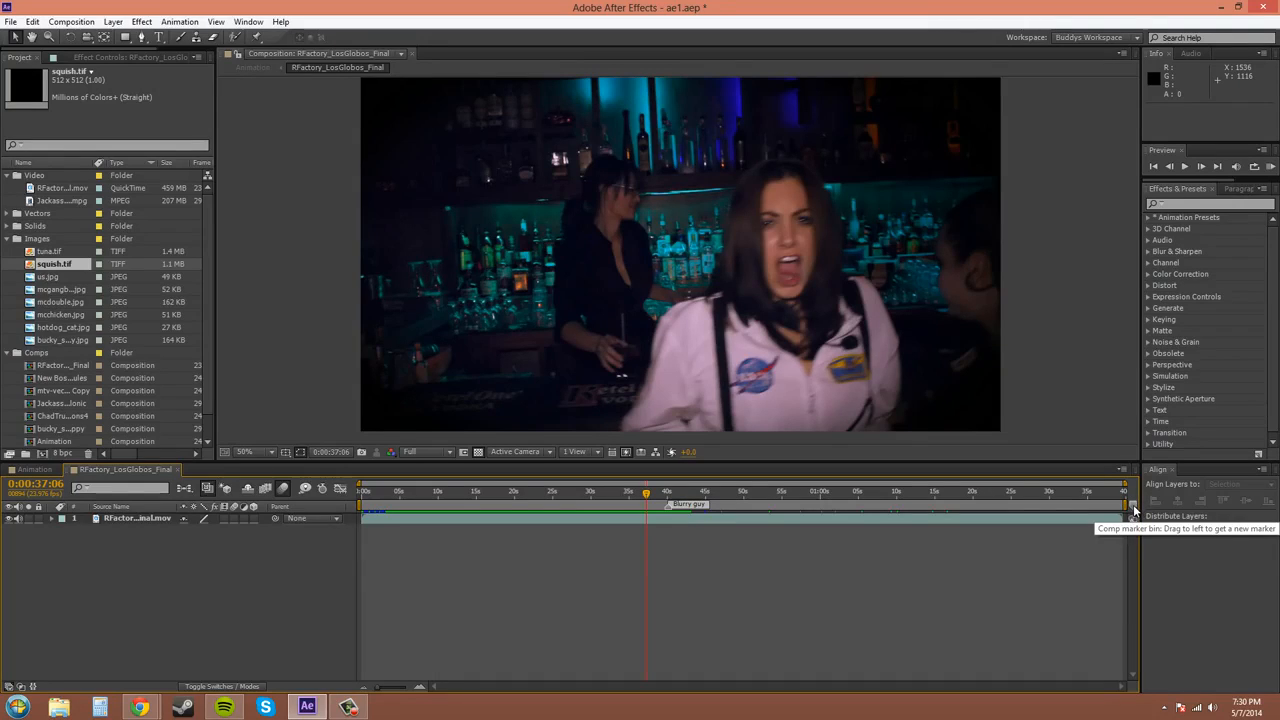
pyautogui.moveTo(1133, 511); pyautogui.dragTo(638, 509)
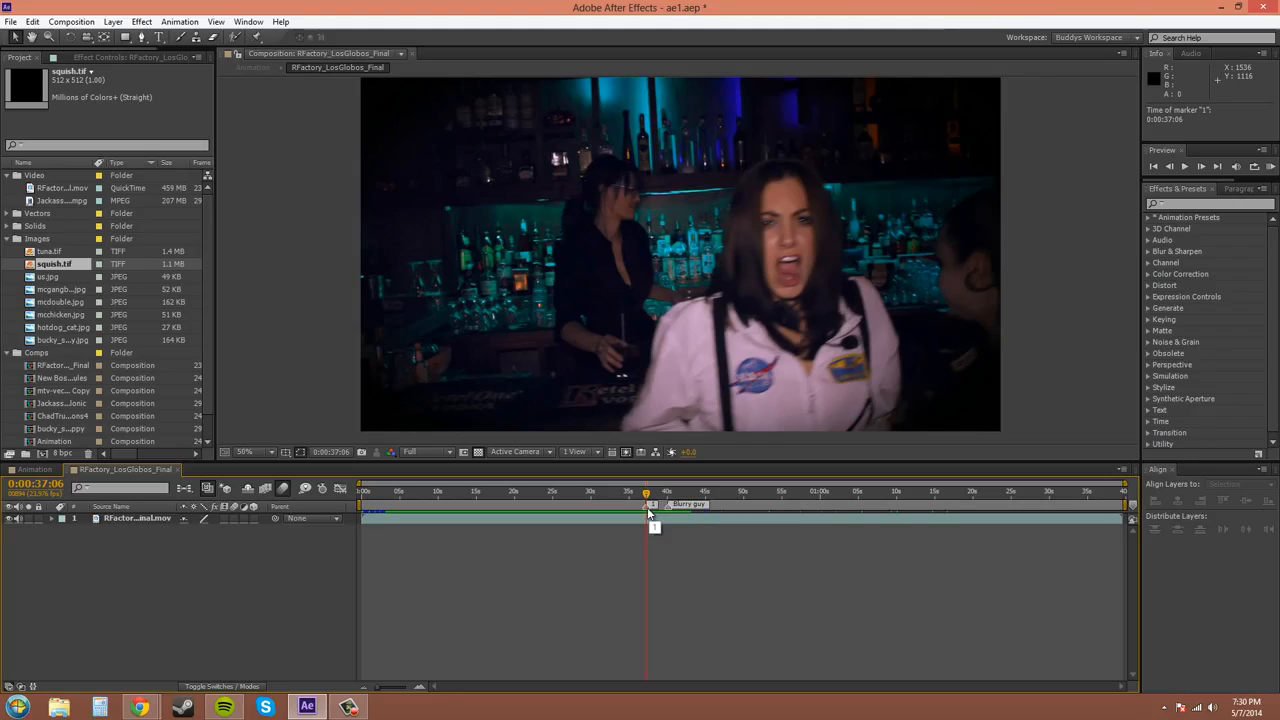
pyautogui.doubleClick(647, 510)
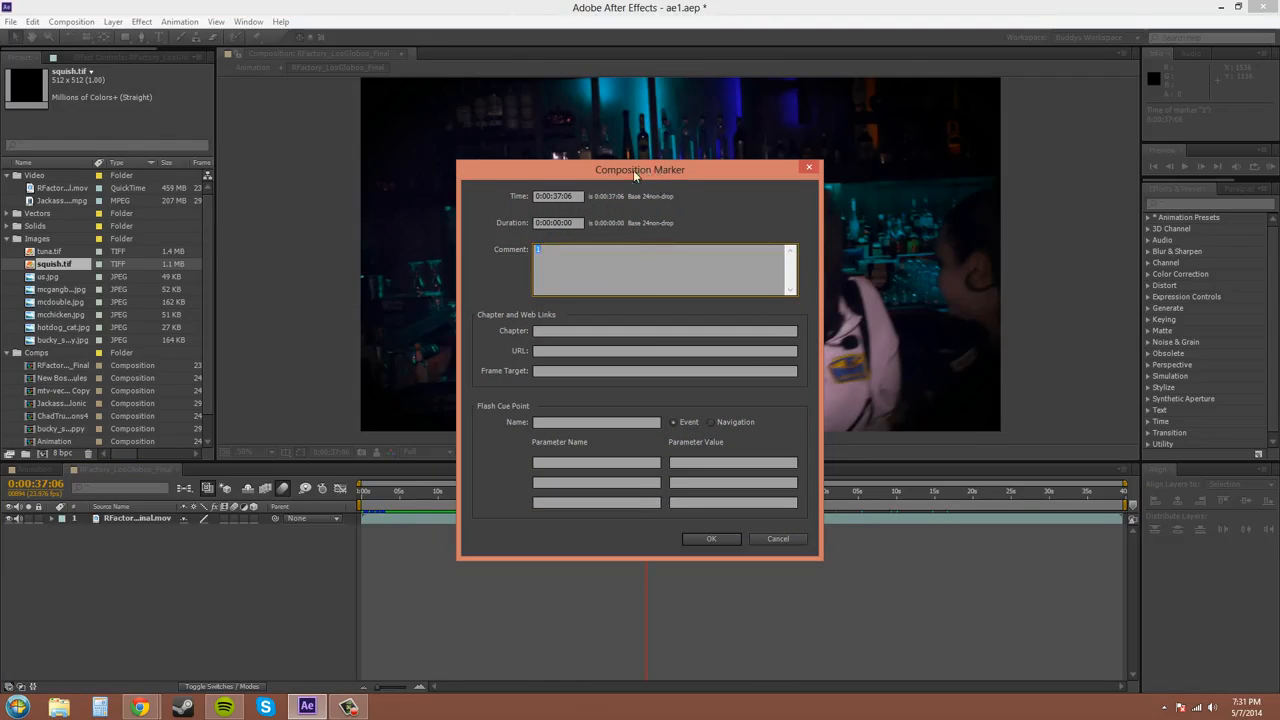
pyautogui.moveTo(633, 170); pyautogui.dragTo(571, 170)
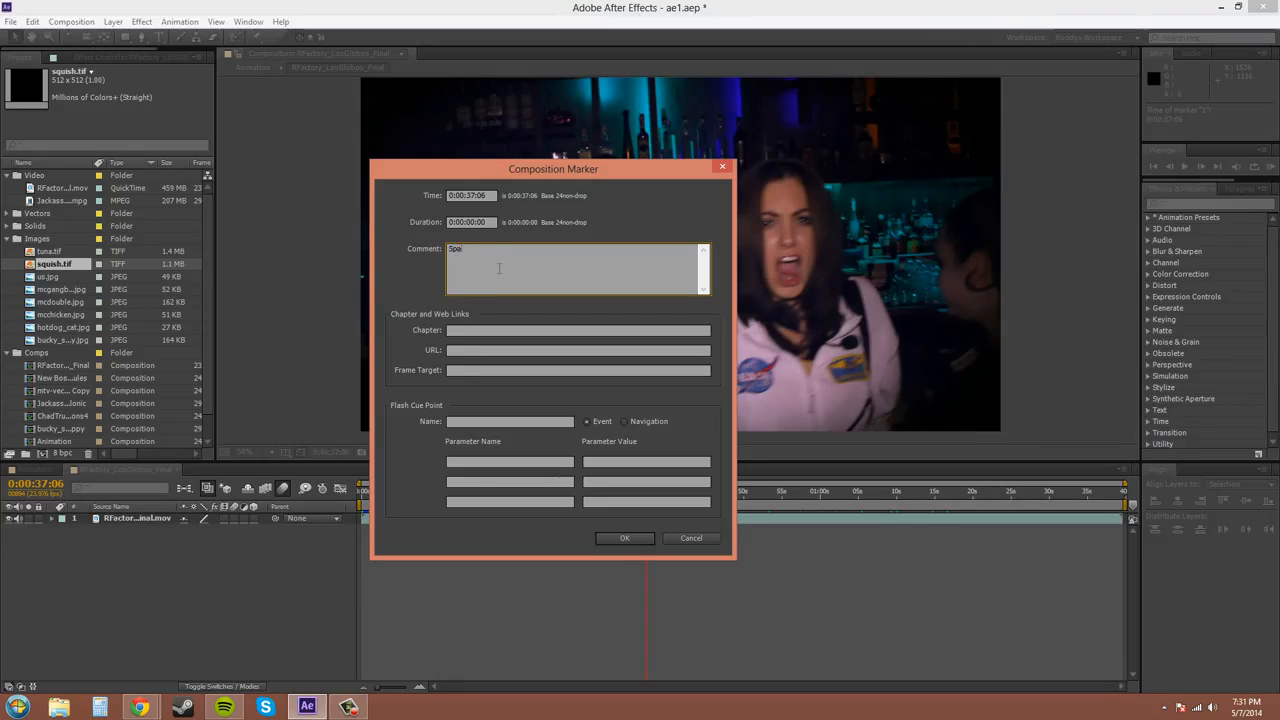
pyautogui.write('ce Girl')
pyautogui.click(625, 539)
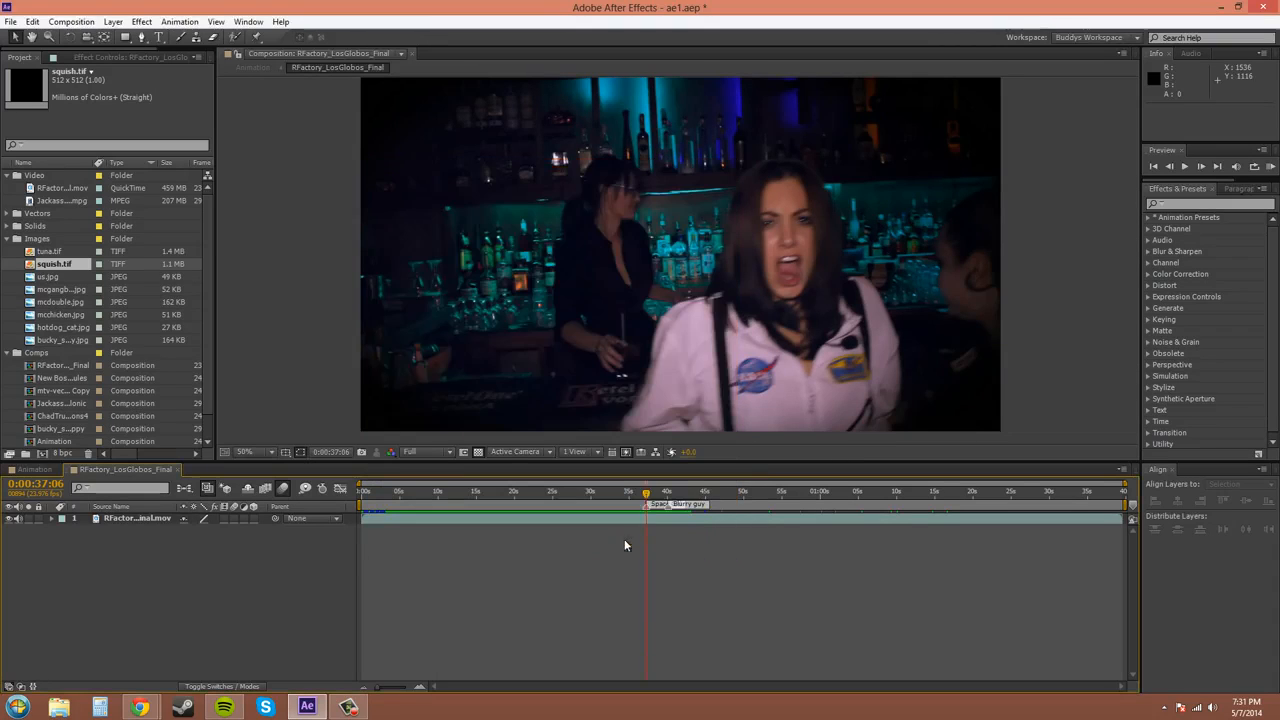
# Step: Move the current time to 0:00:35:00 and delete the Space Girl composition marker
pyautogui.click(641, 491)
pyautogui.moveTo(641, 492); pyautogui.dragTo(569, 496)
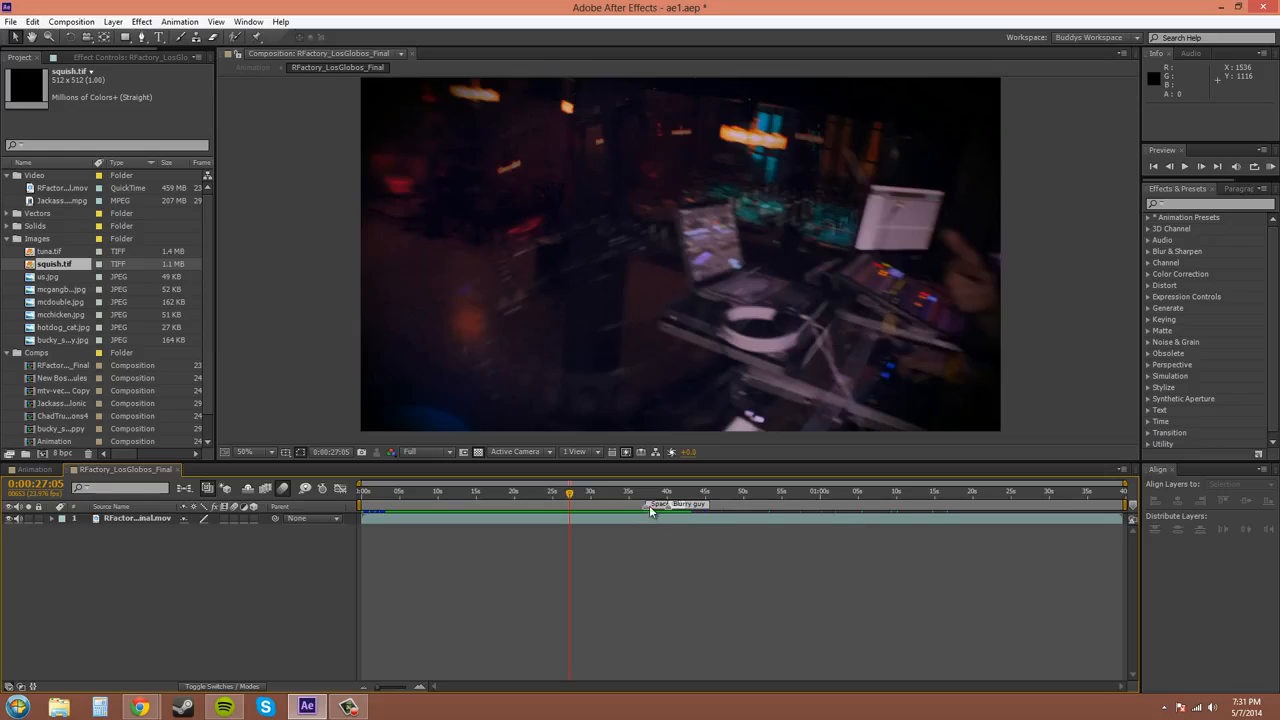
pyautogui.click(649, 506)
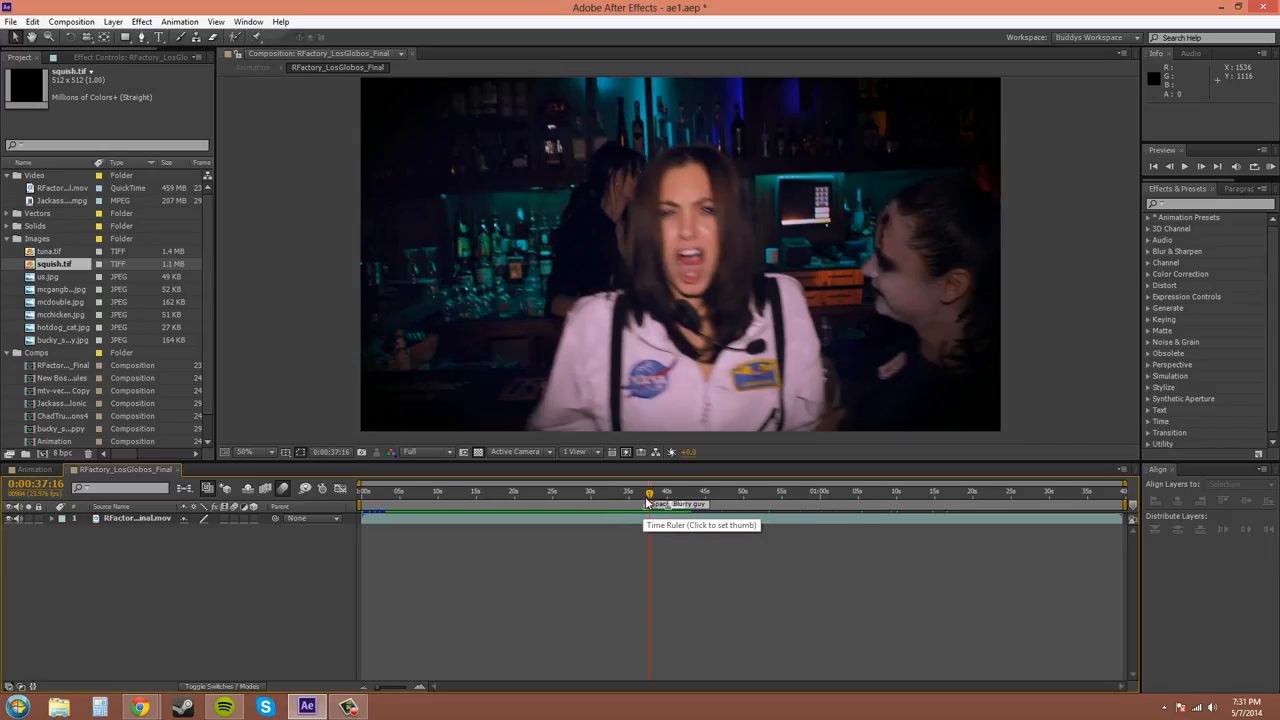
pyautogui.moveTo(649, 496)
pyautogui.mouseDown()
pyautogui.moveTo(614, 500)
pyautogui.moveTo(663, 497)
pyautogui.moveTo(600, 497)
pyautogui.moveTo(628, 500)
pyautogui.mouseUp()
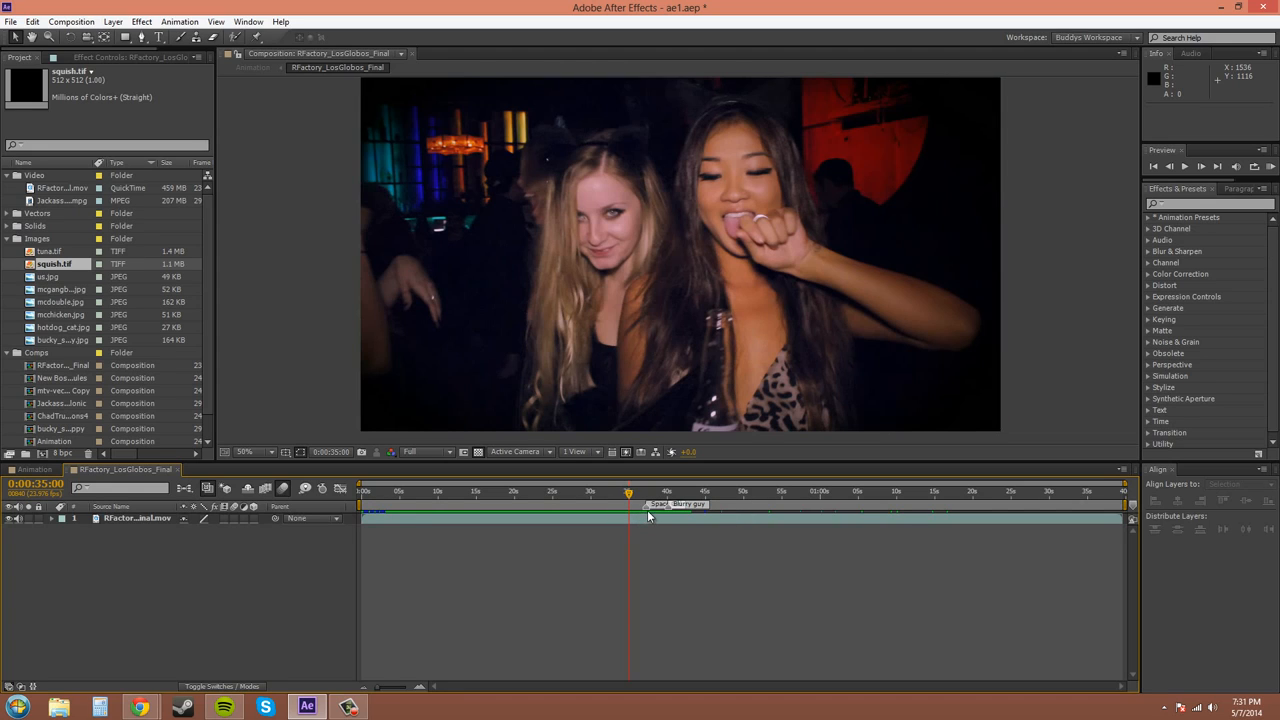
pyautogui.rightClick(646, 509)
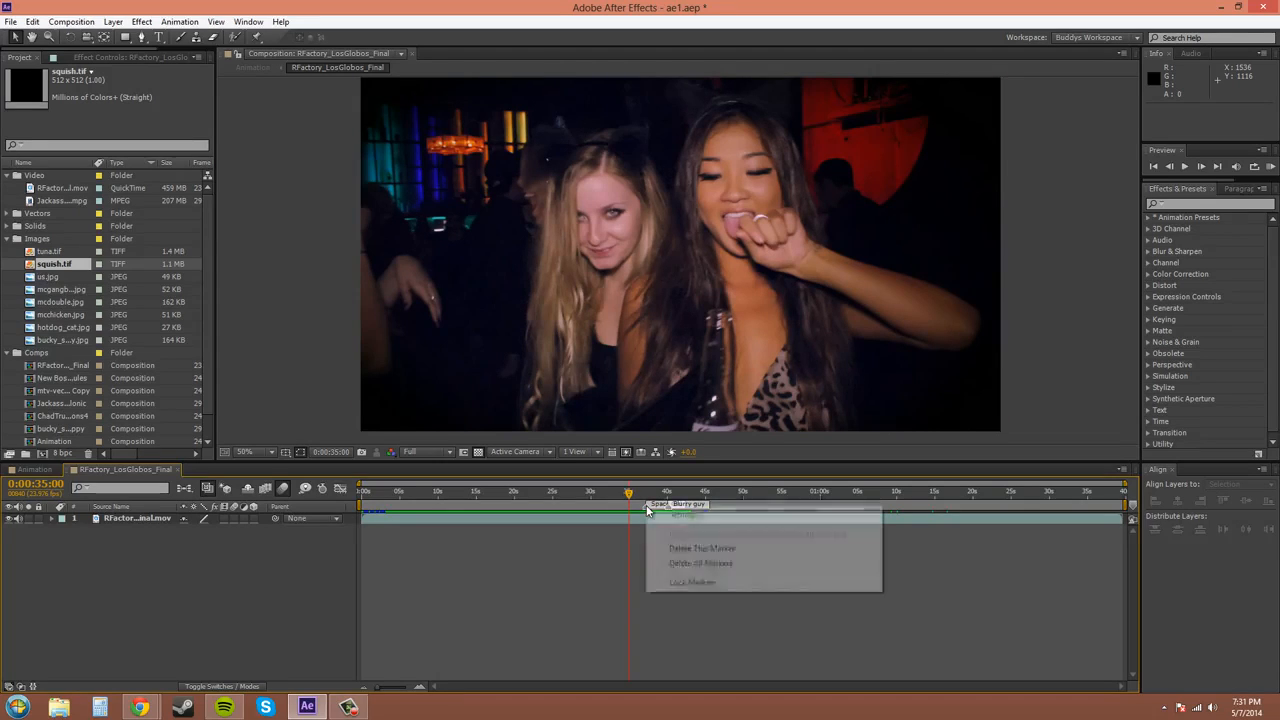
pyautogui.click(680, 550)
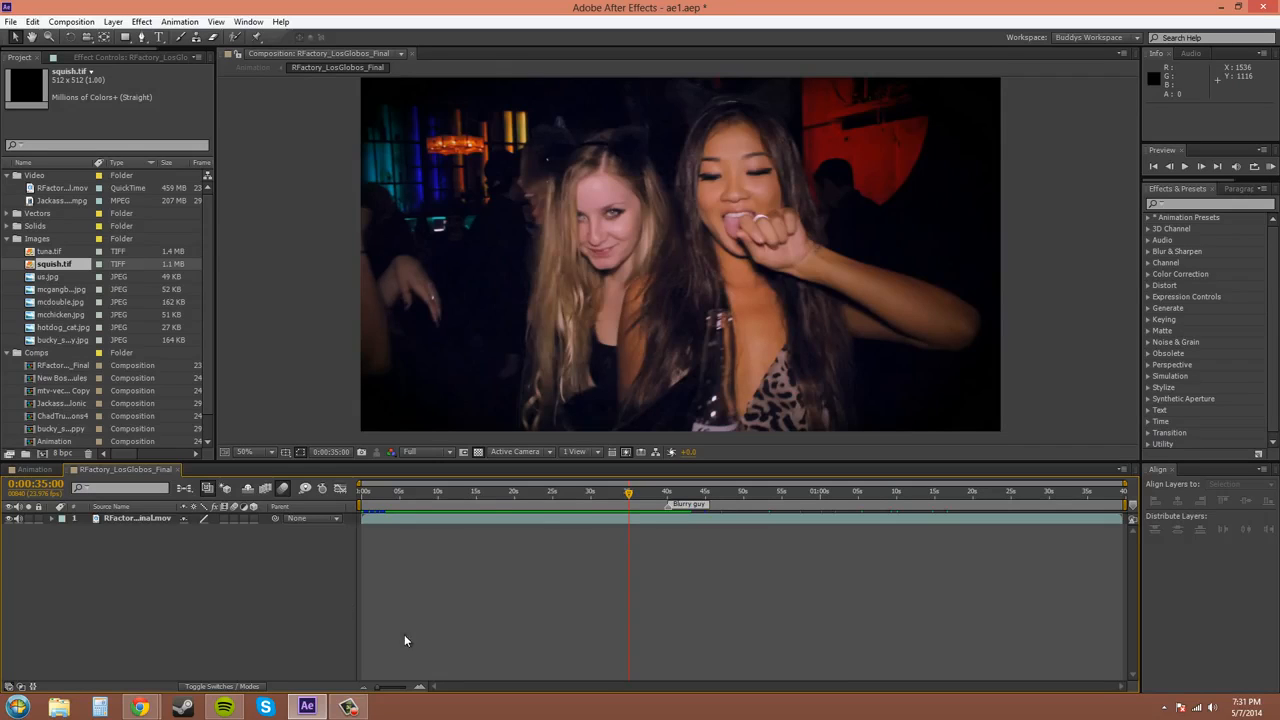
# Step: Add a layer marker at 0:00:35:00 on the RFactory_LosGlobos_Final.mov layer with the comment "Girl licking herself"
pyautogui.click(138, 519)
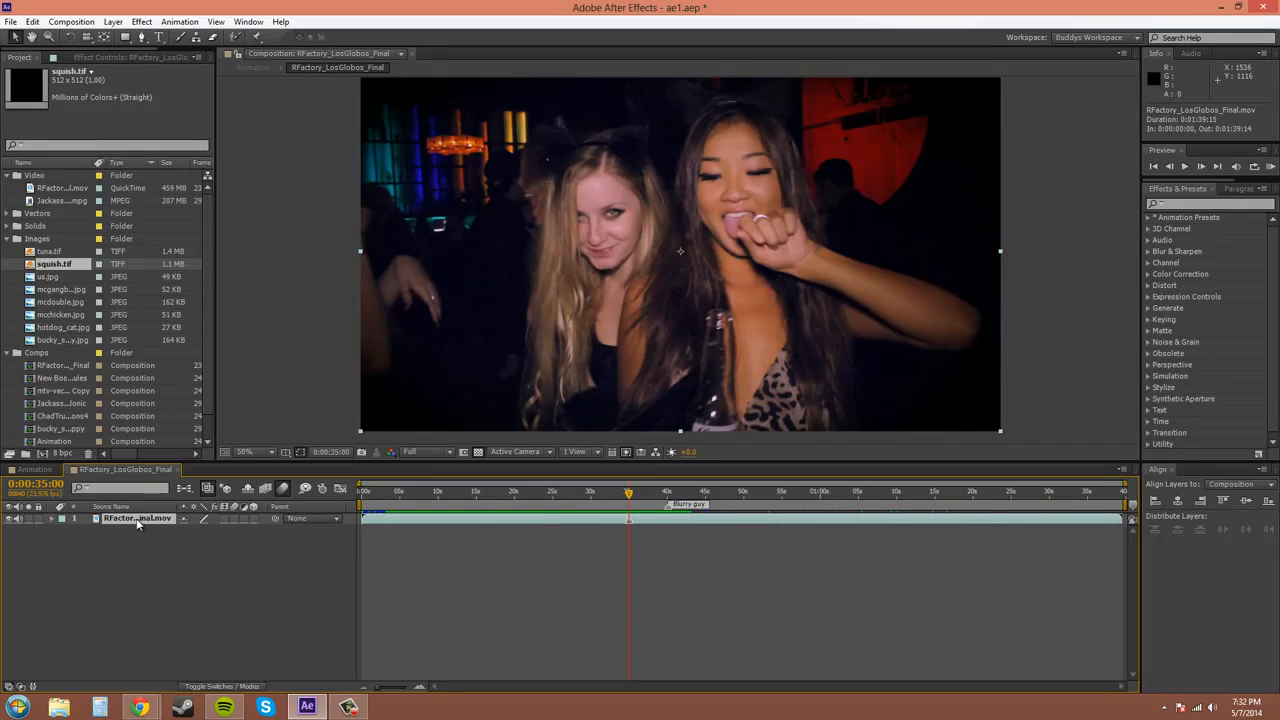
pyautogui.doubleClick(628, 521)
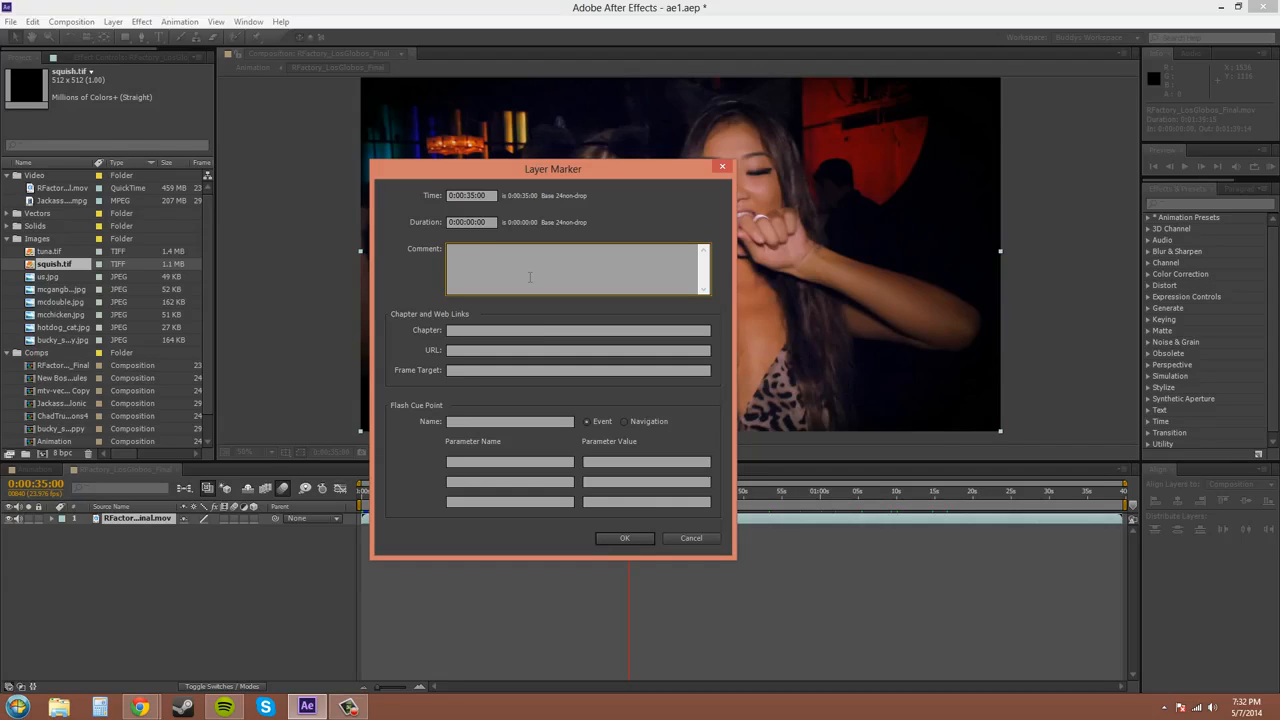
pyautogui.write('Girl licking herself')
pyautogui.click(625, 539)
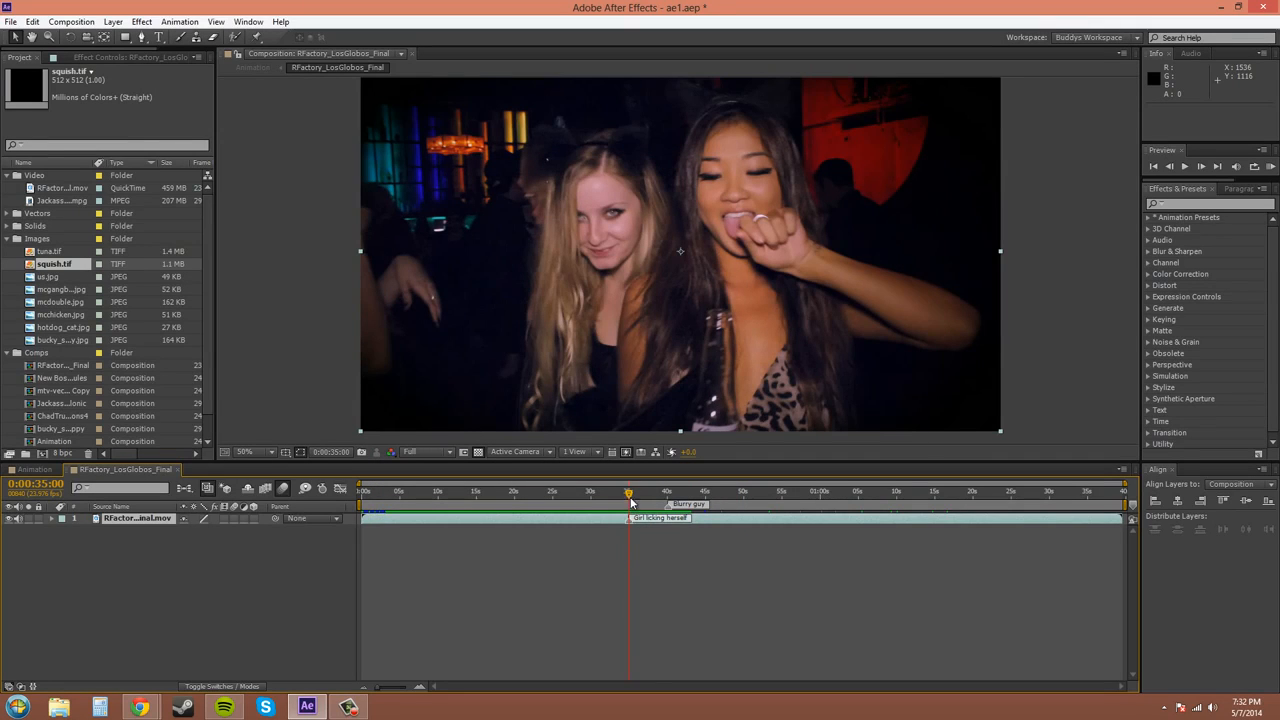
# Step: Add a layer marker at 0:00:22:21 on the video layer with the comment "Signage"
pyautogui.moveTo(631, 501)
pyautogui.mouseDown()
pyautogui.moveTo(518, 494)
pyautogui.moveTo(616, 496)
pyautogui.mouseUp()
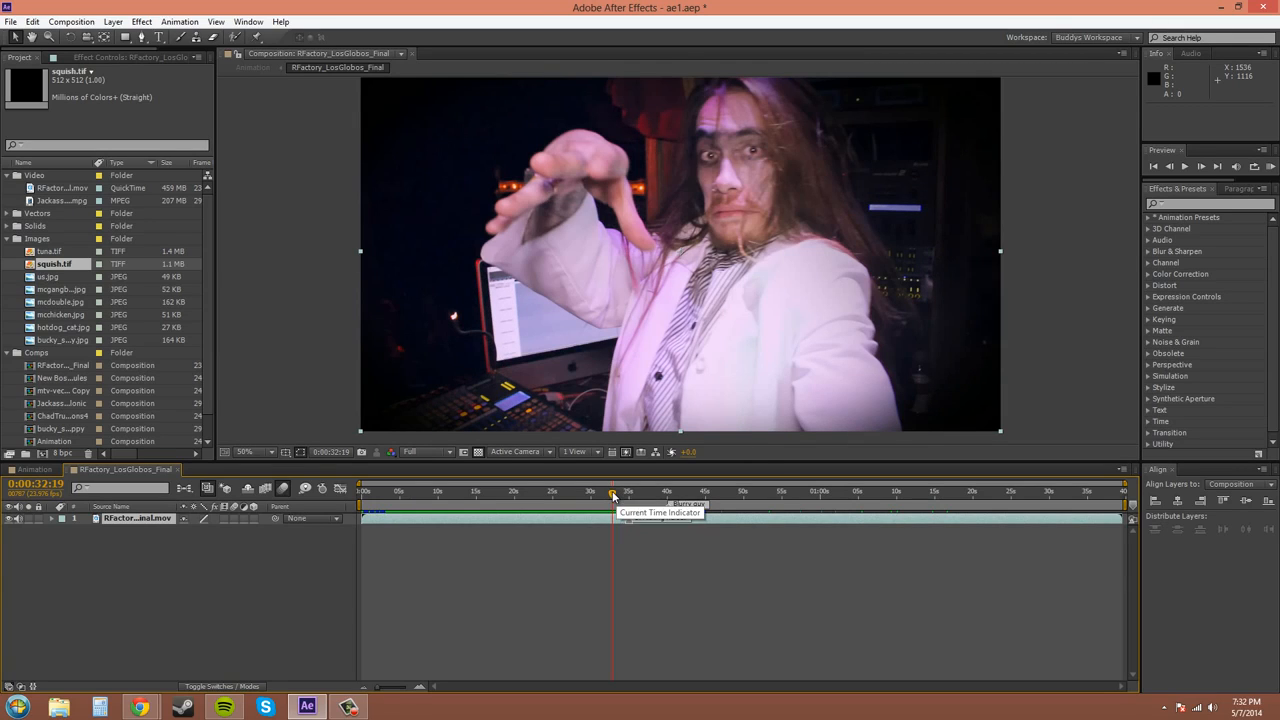
pyautogui.moveTo(612, 495); pyautogui.dragTo(535, 500)
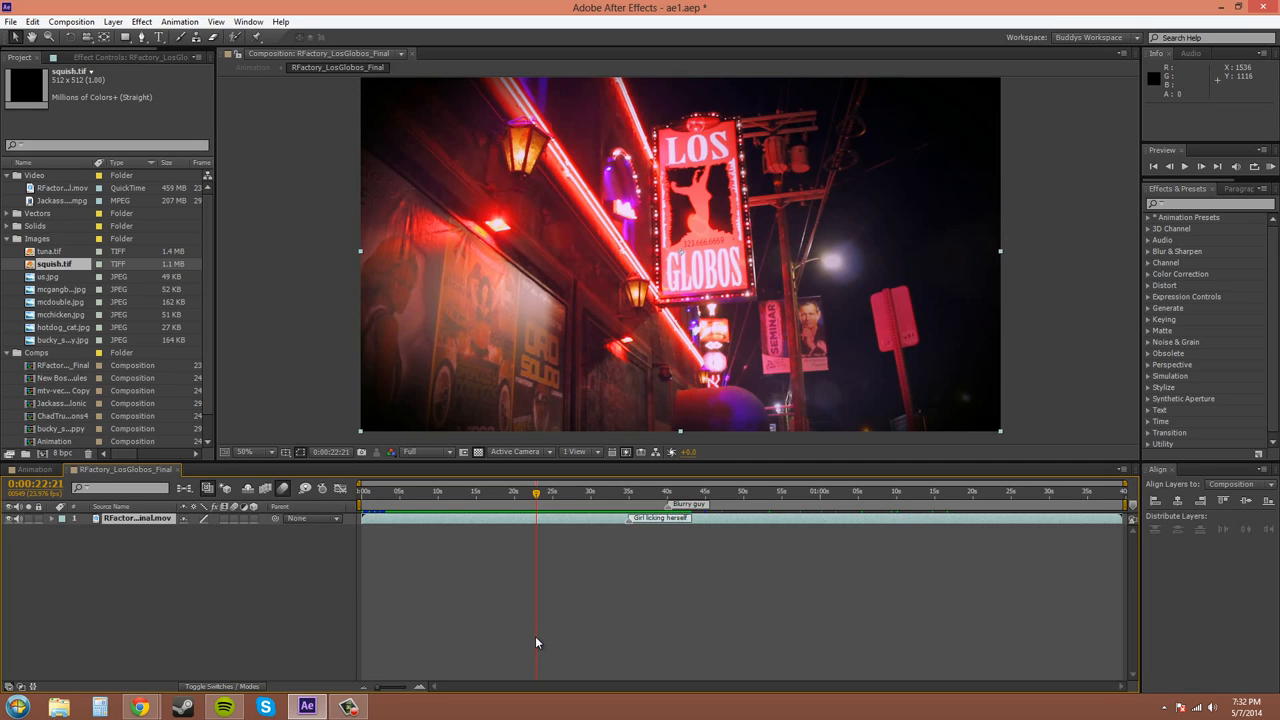
pyautogui.press('alt+KP_Multiply')
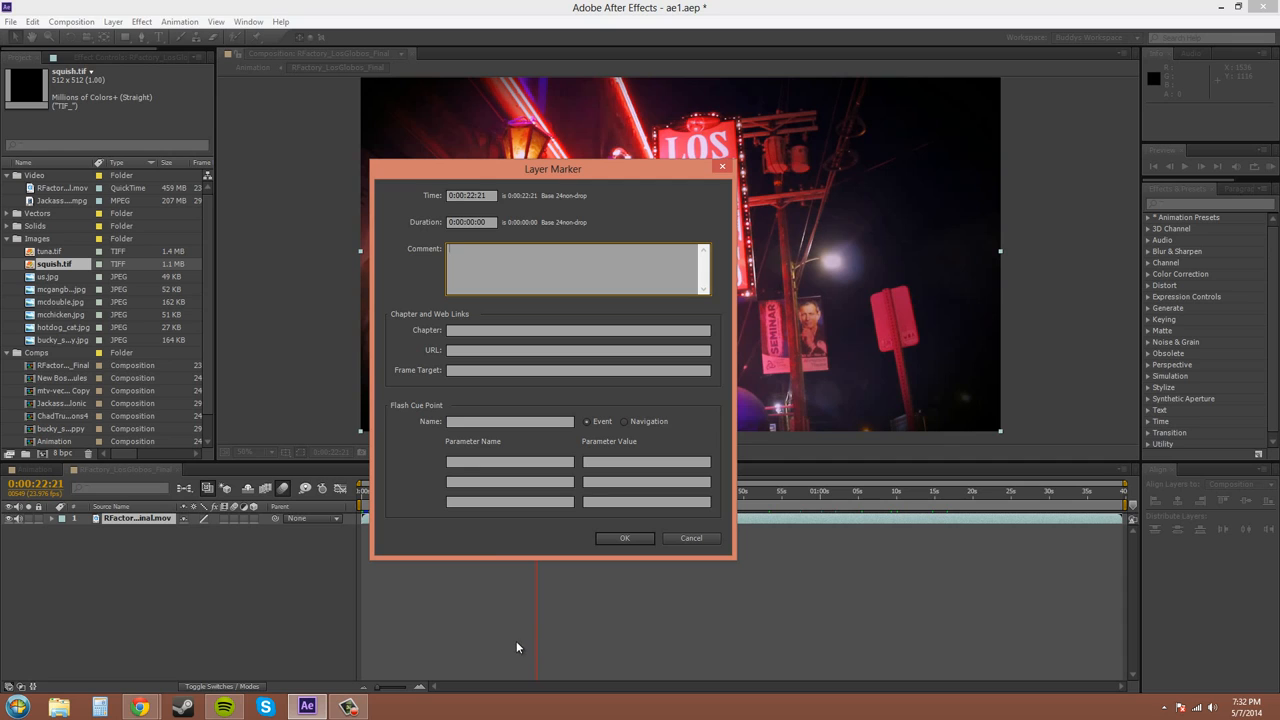
pyautogui.moveTo(561, 171)
pyautogui.mouseDown()
pyautogui.moveTo(808, 222)
pyautogui.moveTo(950, 208)
pyautogui.mouseUp()
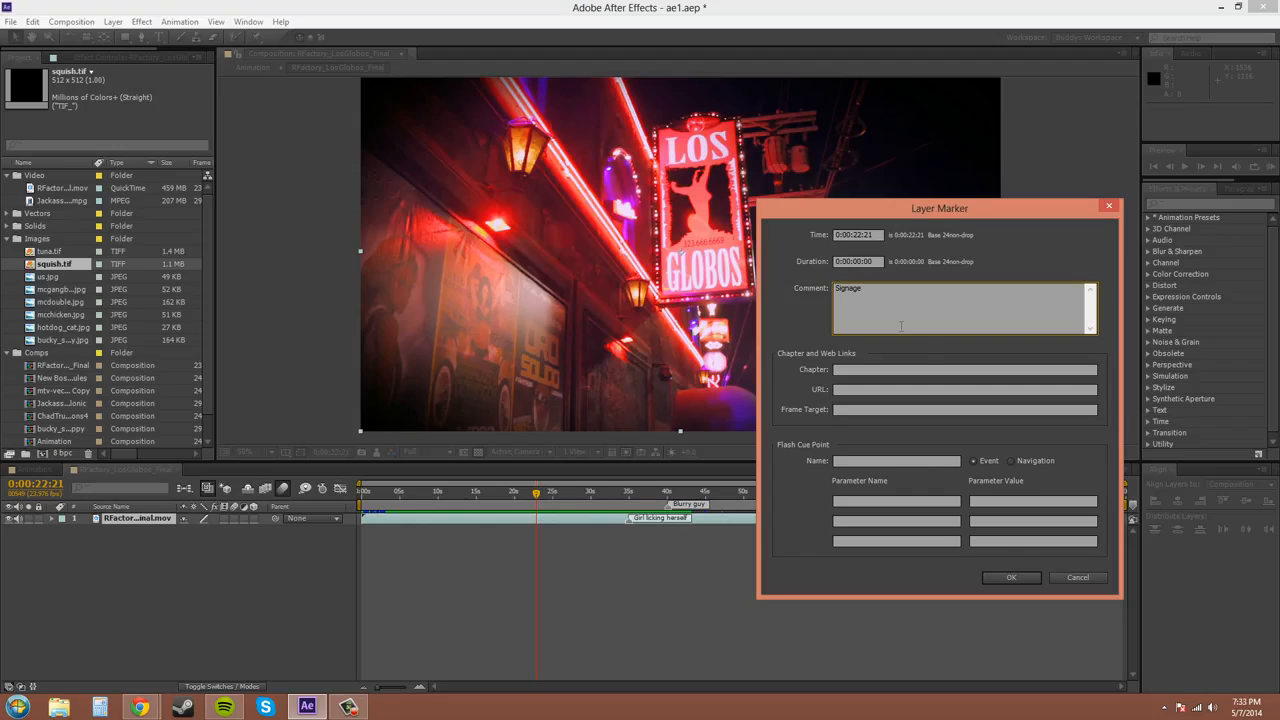
pyautogui.click(999, 578)
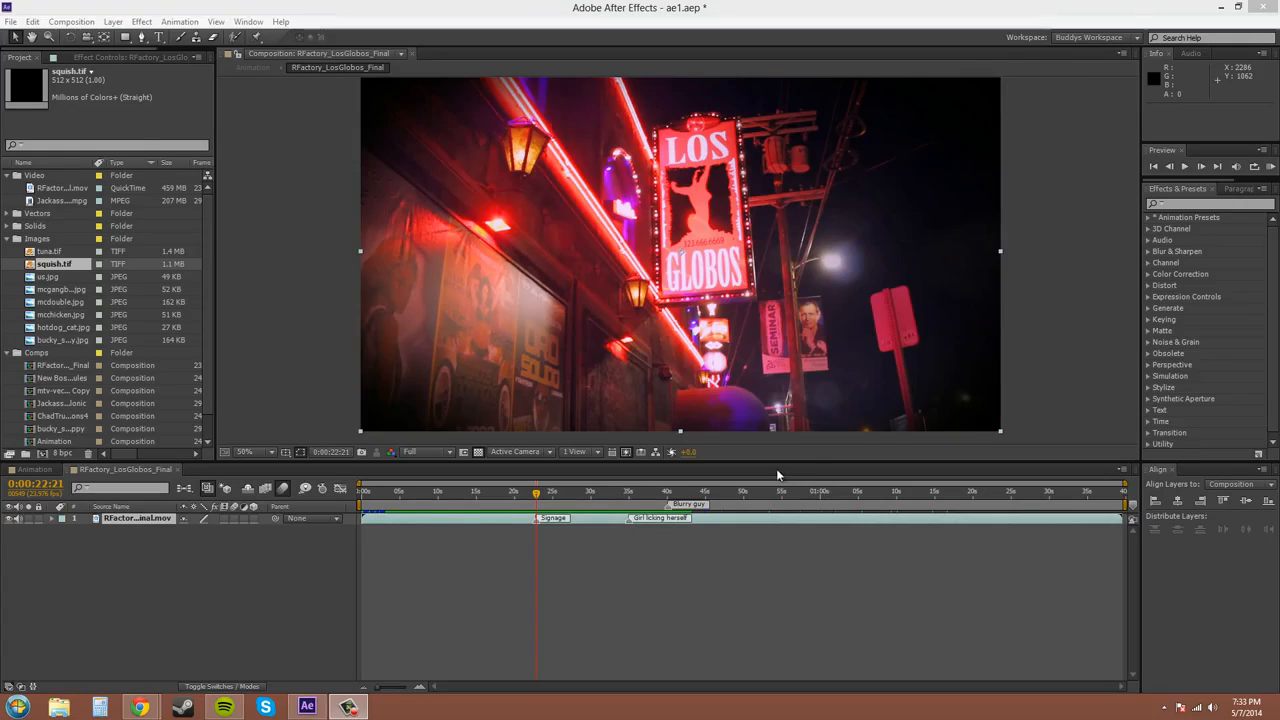
# Step: Set the chapter name of the Signage layer marker to "I saw the sign."
pyautogui.rightClick(536, 527)
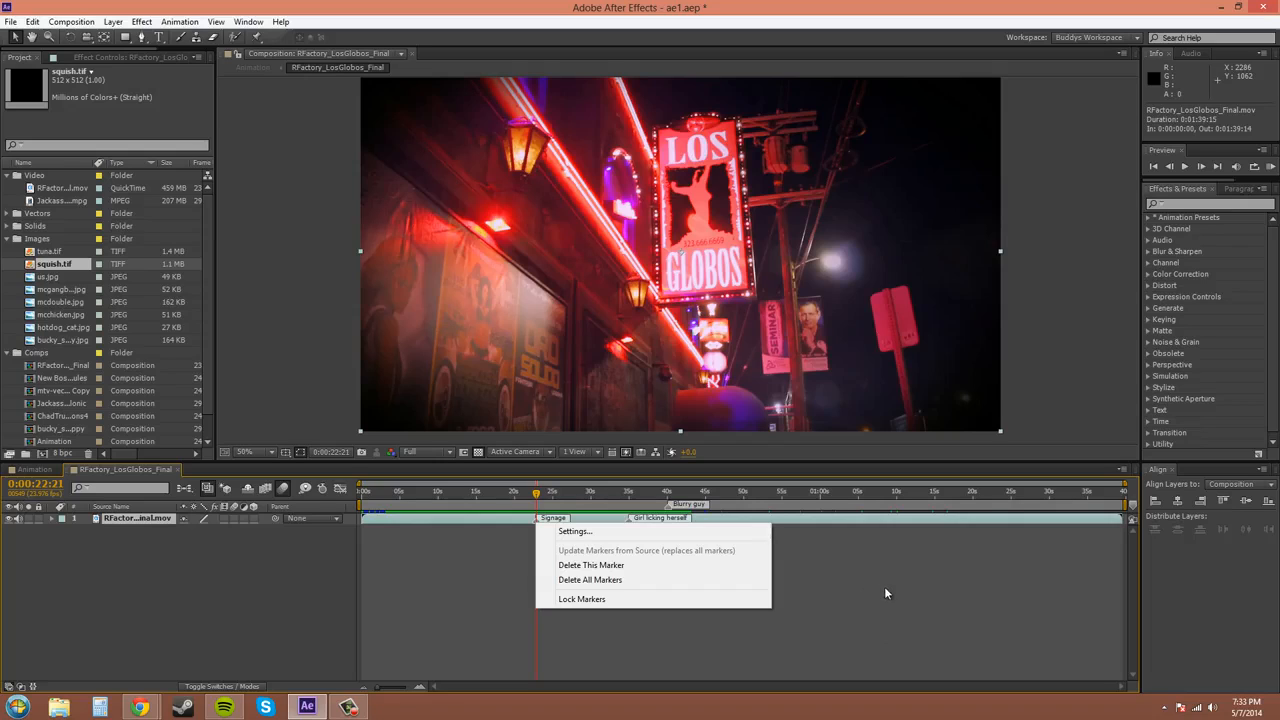
pyautogui.click(583, 533)
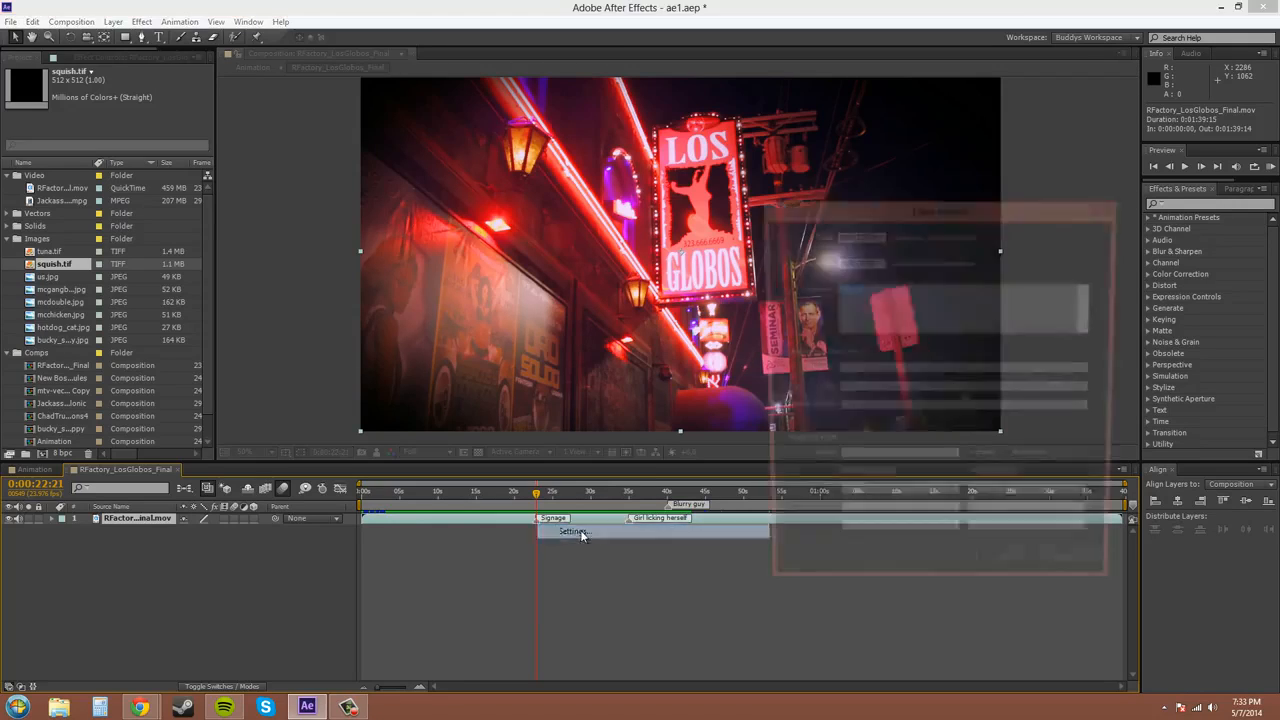
pyautogui.moveTo(948, 206)
pyautogui.mouseDown()
pyautogui.moveTo(784, 182)
pyautogui.moveTo(743, 156)
pyautogui.mouseUp()
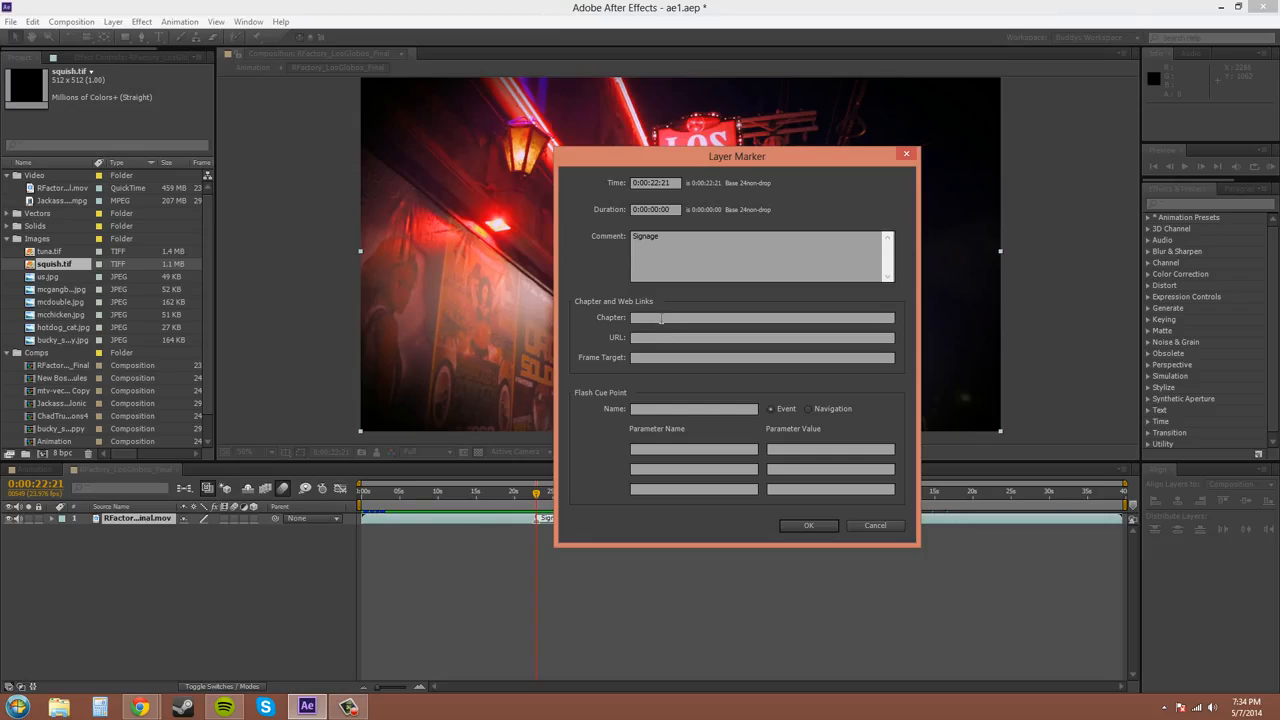
pyautogui.click(660, 318)
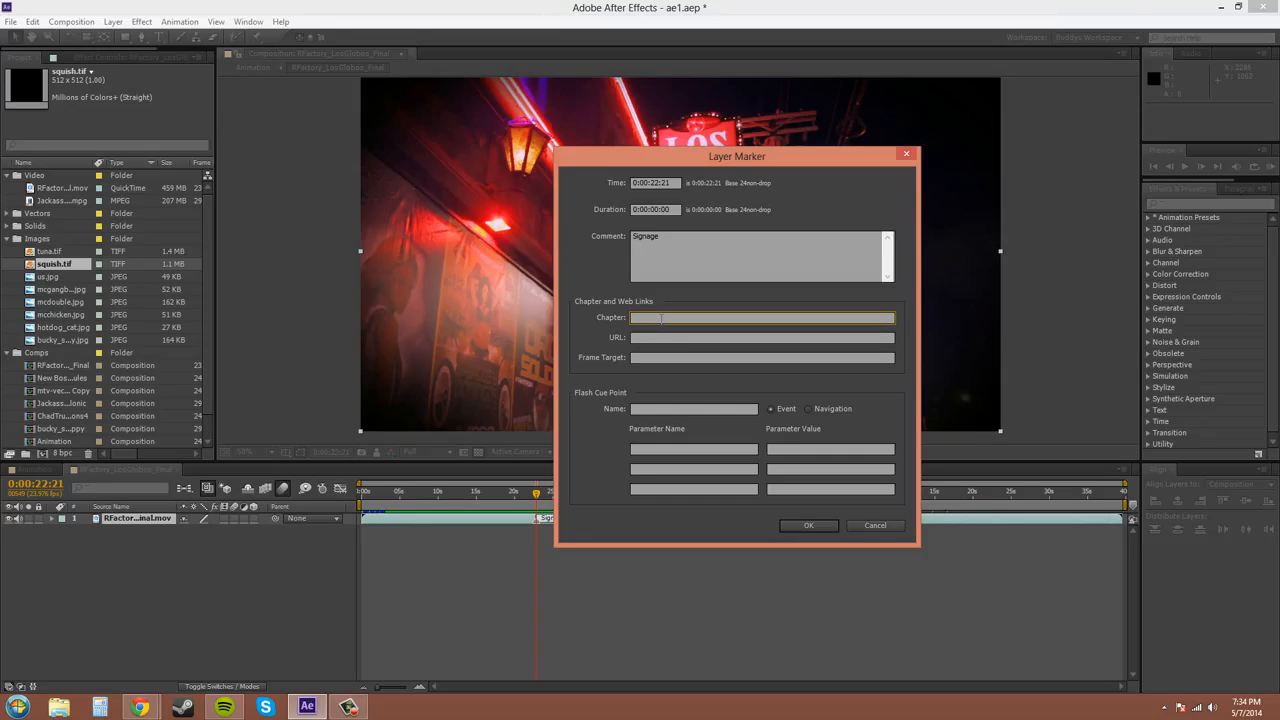
pyautogui.press('BackSpace')
pyautogui.write('Show')
pyautogui.press('BackSpace')
pyautogui.press('BackSpace')
pyautogui.press('BackSpace')
pyautogui.press('BackSpace')
pyautogui.press('BackSpace')
pyautogui.press('BackSpace')
pyautogui.press('BackSpace')
pyautogui.press('BackSpace')
pyautogui.press('BackSpace')
pyautogui.press('BackSpace')
pyautogui.press('BackSpace')
pyautogui.press('BackSpace')
pyautogui.press('BackSpace')
pyautogui.press('BackSpace')
pyautogui.press('BackSpace')
pyautogui.write('I saw the sign')
pyautogui.press('Tab')
pyautogui.press('Tab')
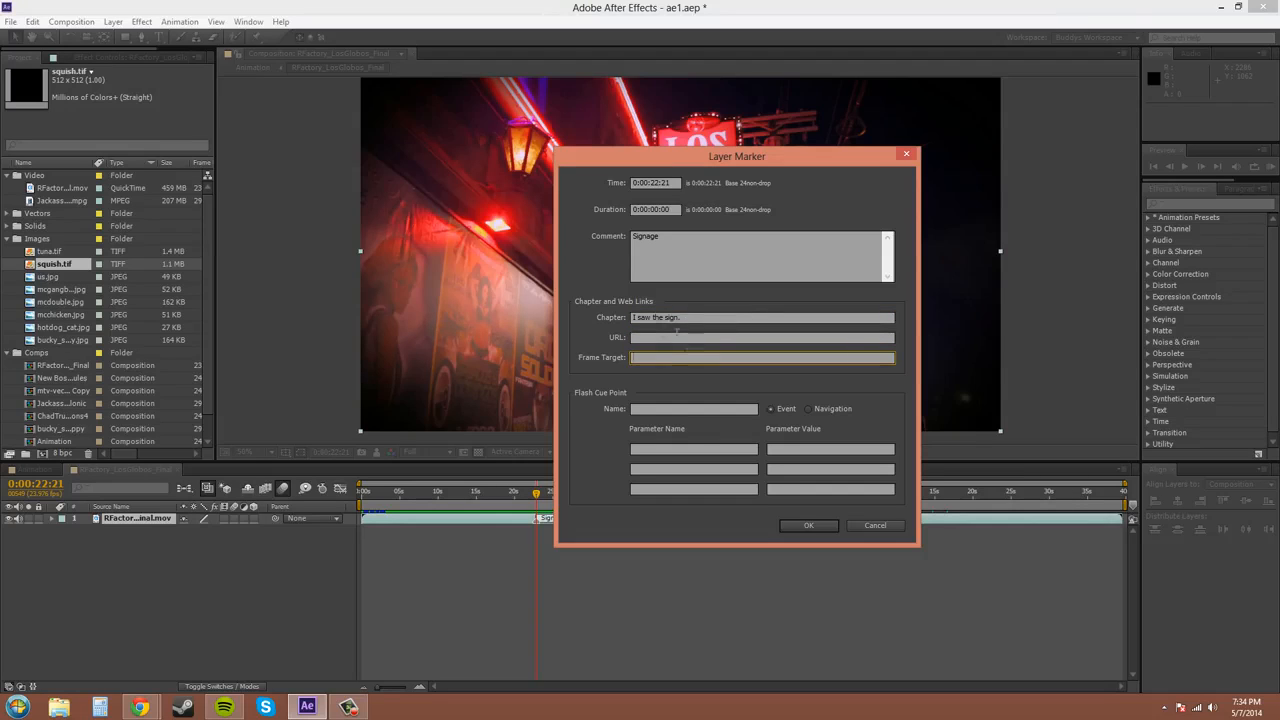
pyautogui.click(704, 340)
pyautogui.click(705, 320)
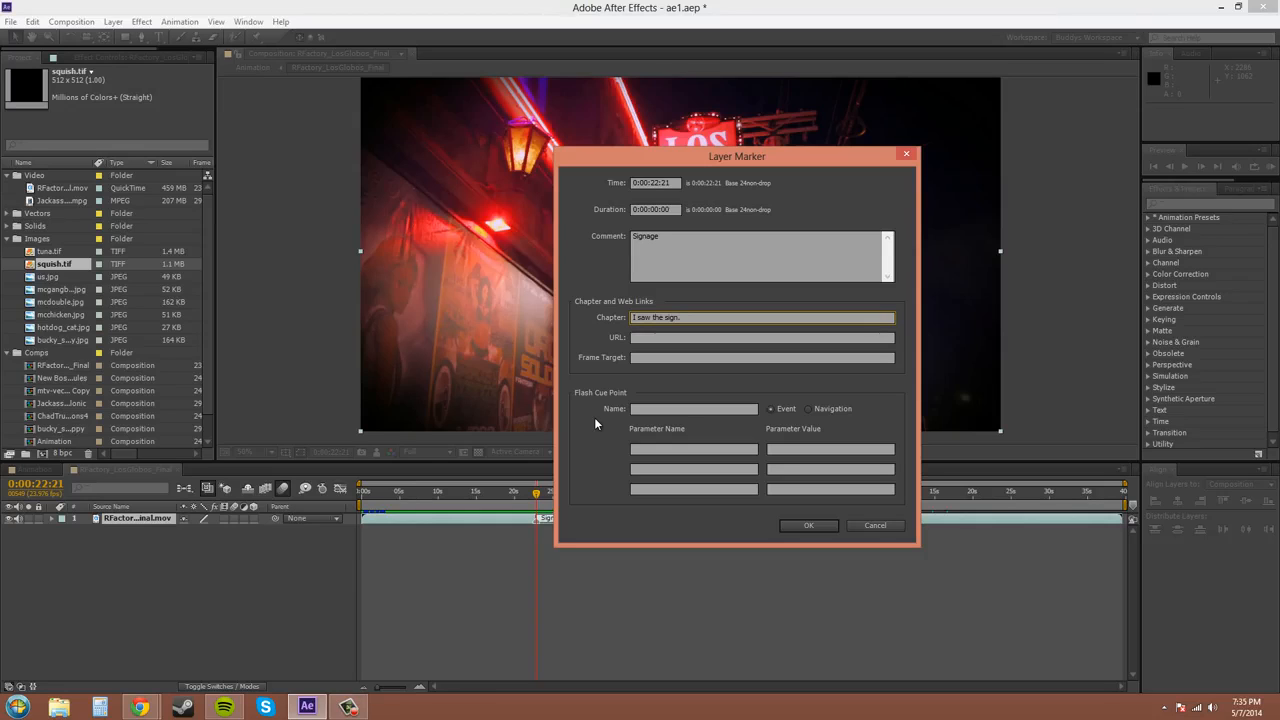
pyautogui.click(816, 529)
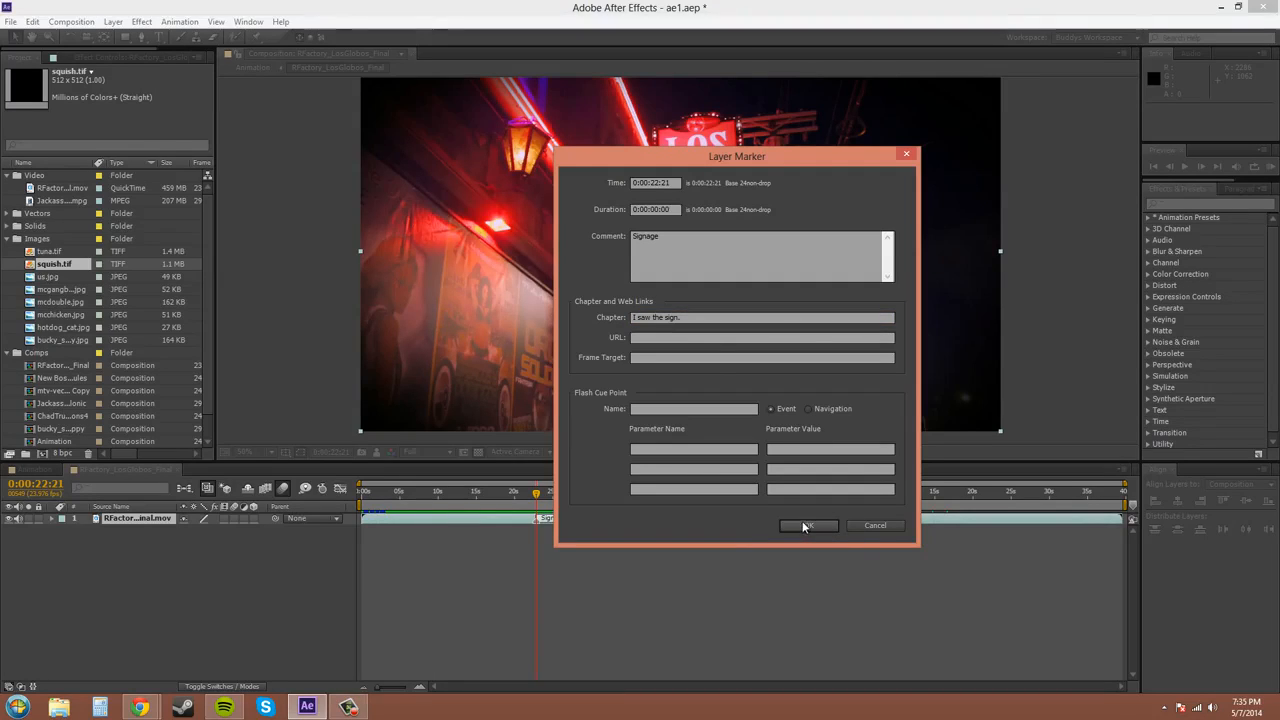
pyautogui.click(811, 526)
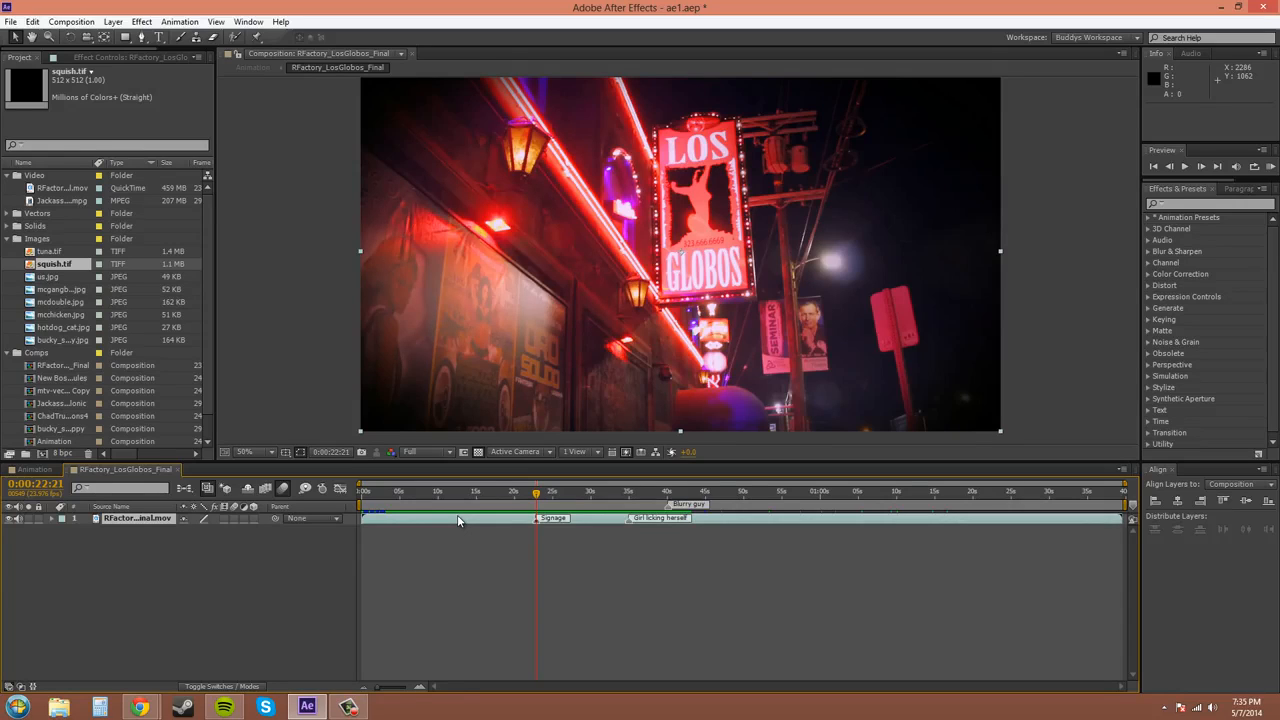
pyautogui.press('F10')
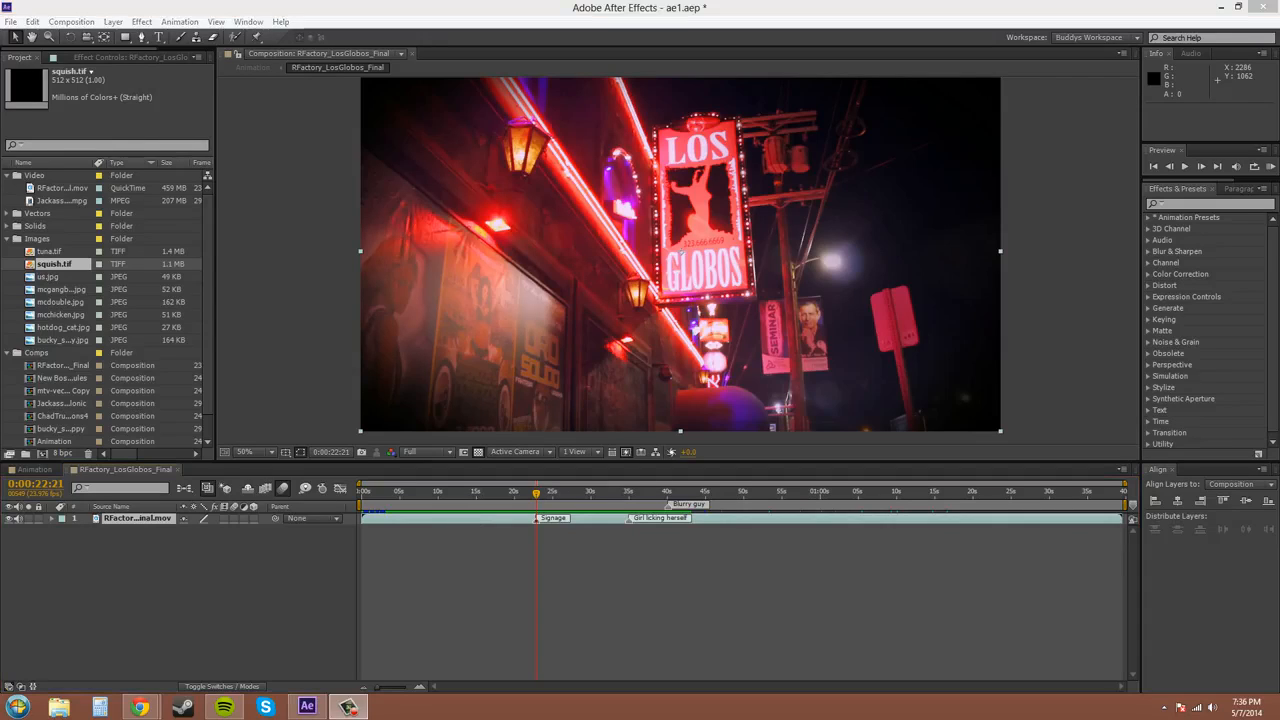